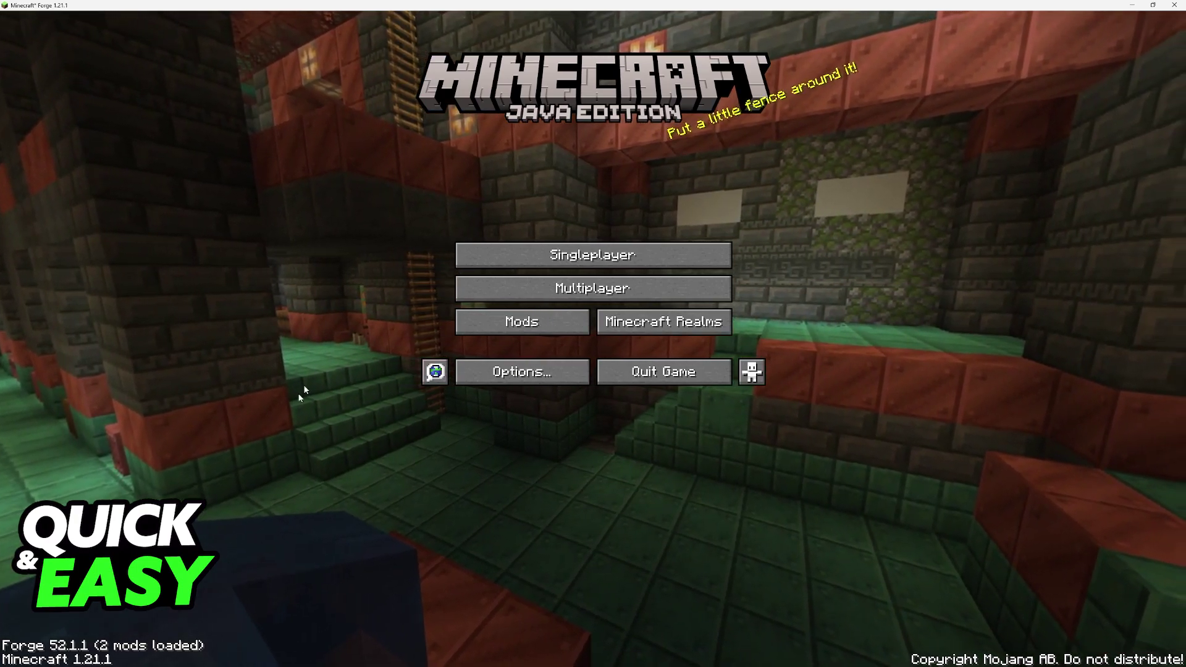
- Look over the Forge details in the mods list and return to the options to open the video settings
{"action": "left_click", "coordinate": [521, 319]}
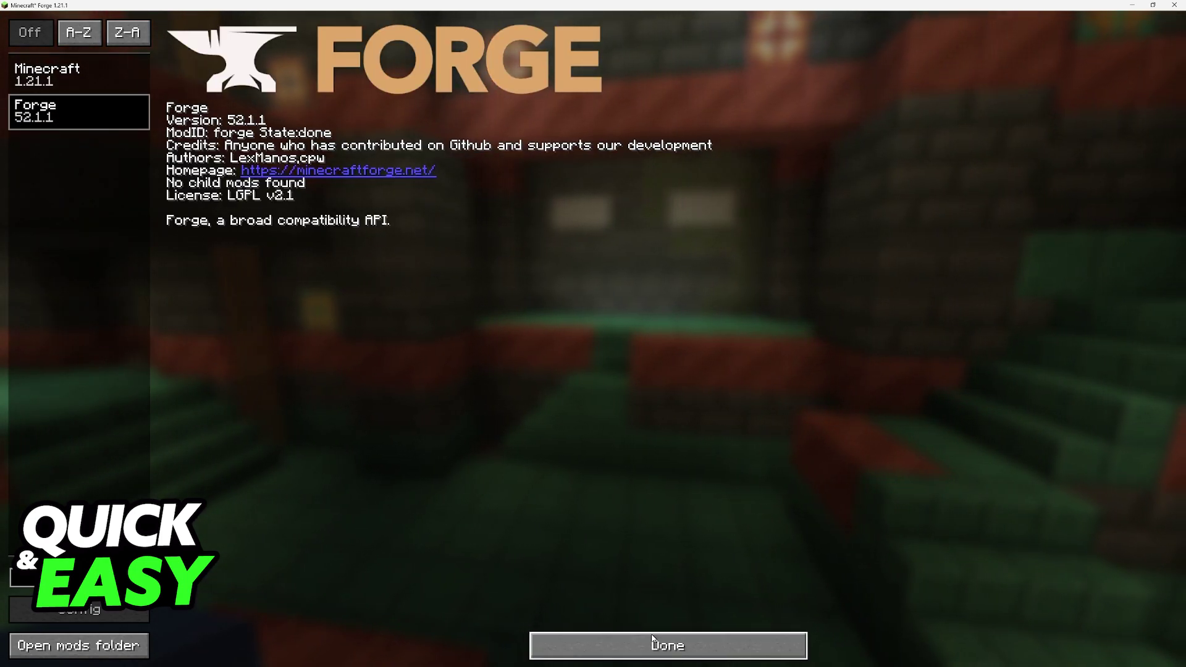
{"action": "left_click", "coordinate": [636, 645]}
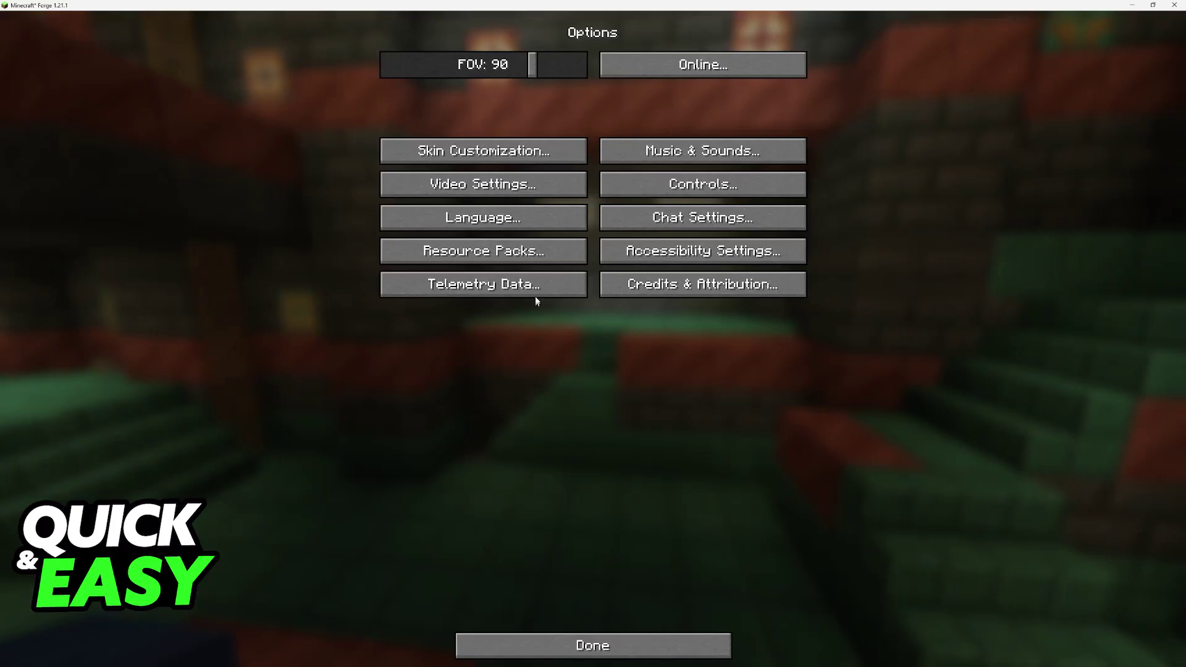
{"action": "left_click", "coordinate": [490, 183]}
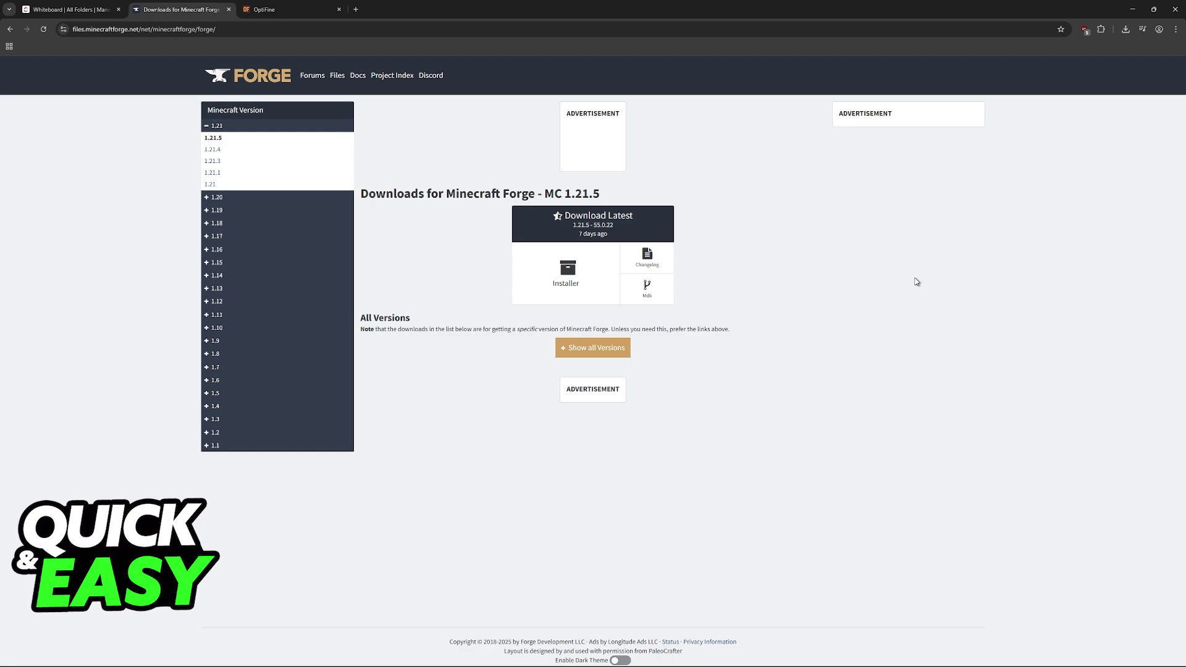
- In the browser, open the Forge downloads for Minecraft 1.21.1 and view the recent download history
{"action": "key", "text": "ctrl+Tab"}
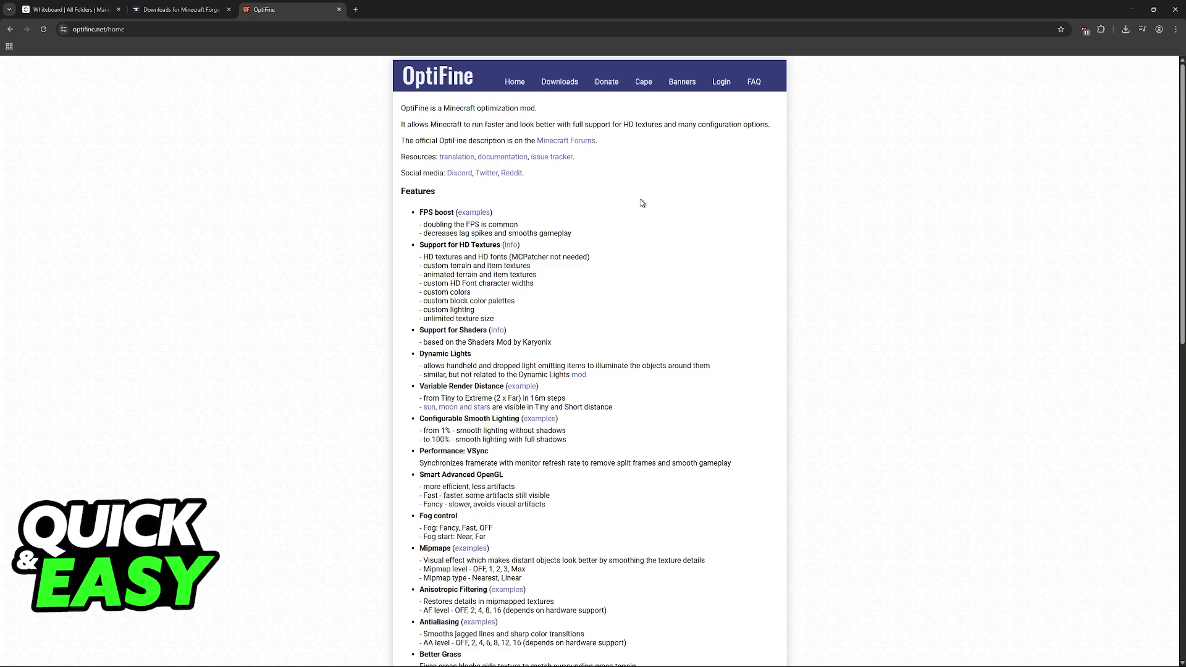
{"action": "left_click", "coordinate": [217, 9]}
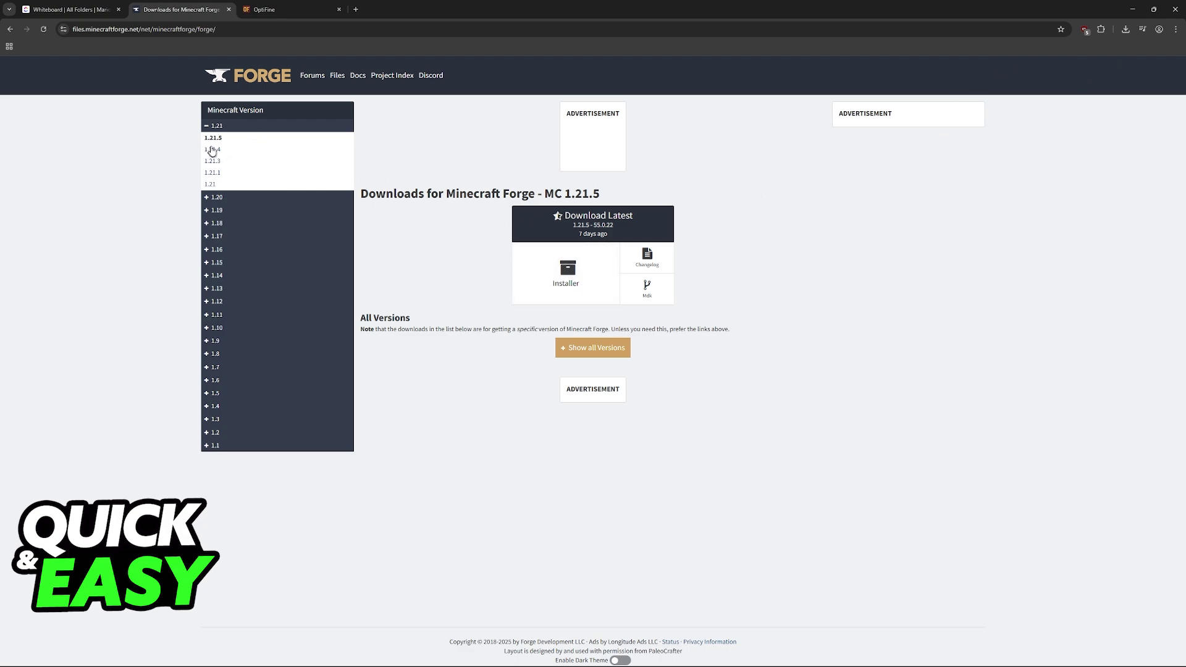
{"action": "left_click", "coordinate": [212, 173]}
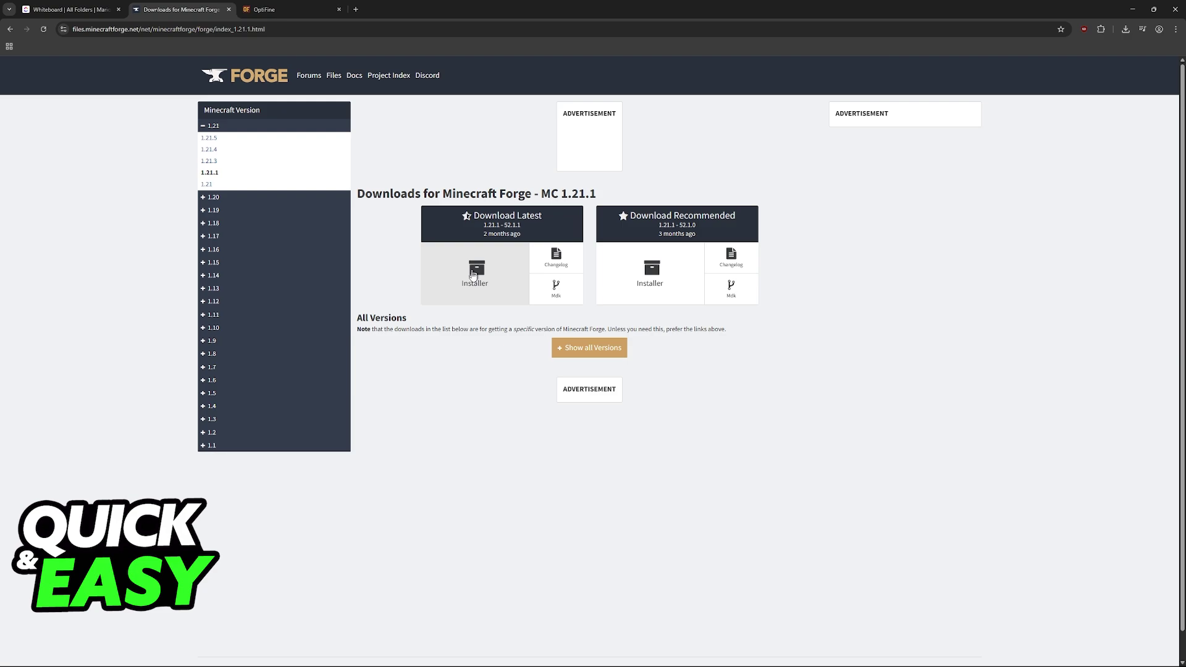
{"action": "left_click", "coordinate": [1125, 29]}
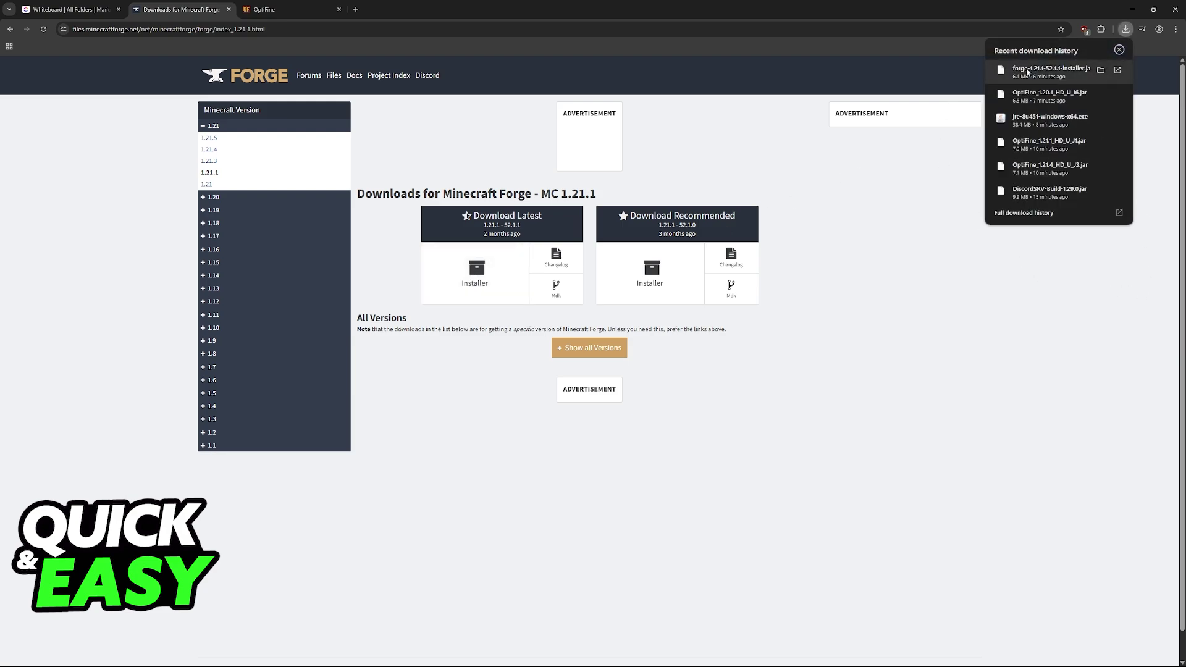
- View the desktop download option on the Java website and close its tab
{"action": "left_click", "coordinate": [1131, 254]}
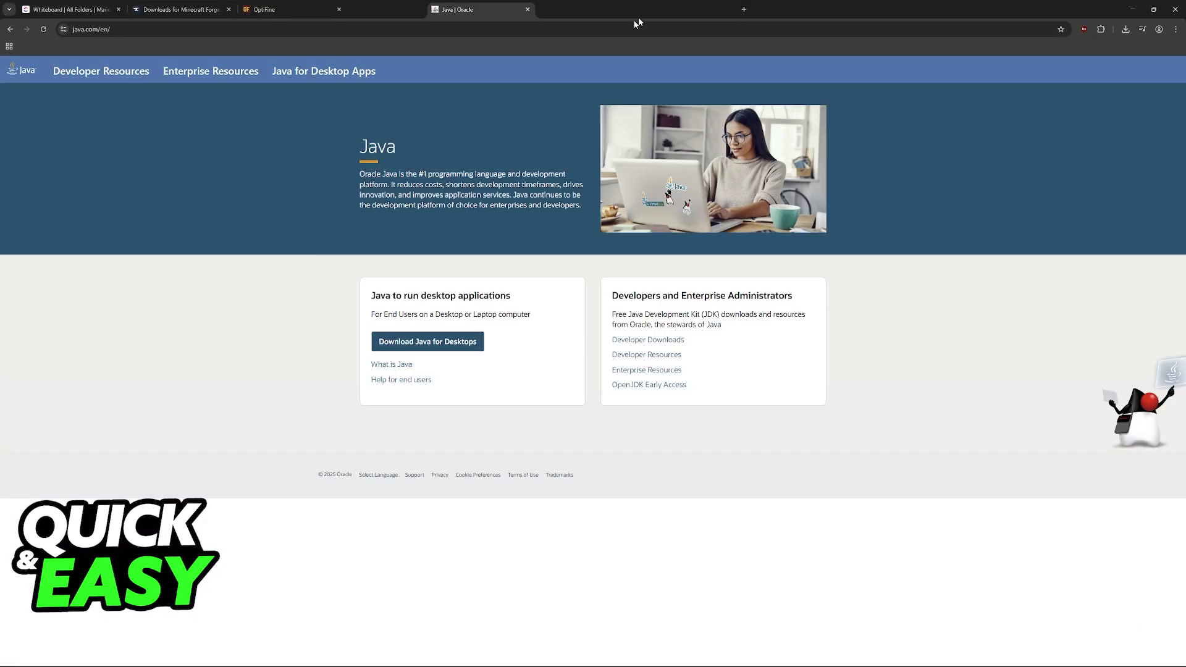
{"action": "left_click", "coordinate": [463, 353]}
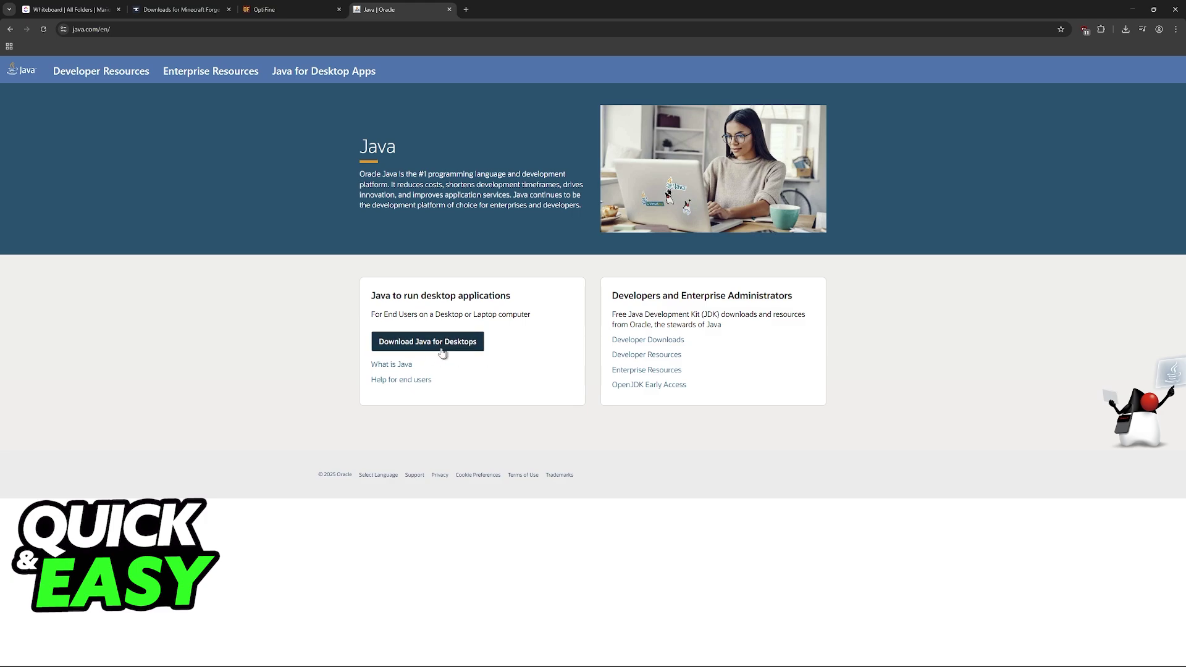
{"action": "left_click", "coordinate": [449, 9]}
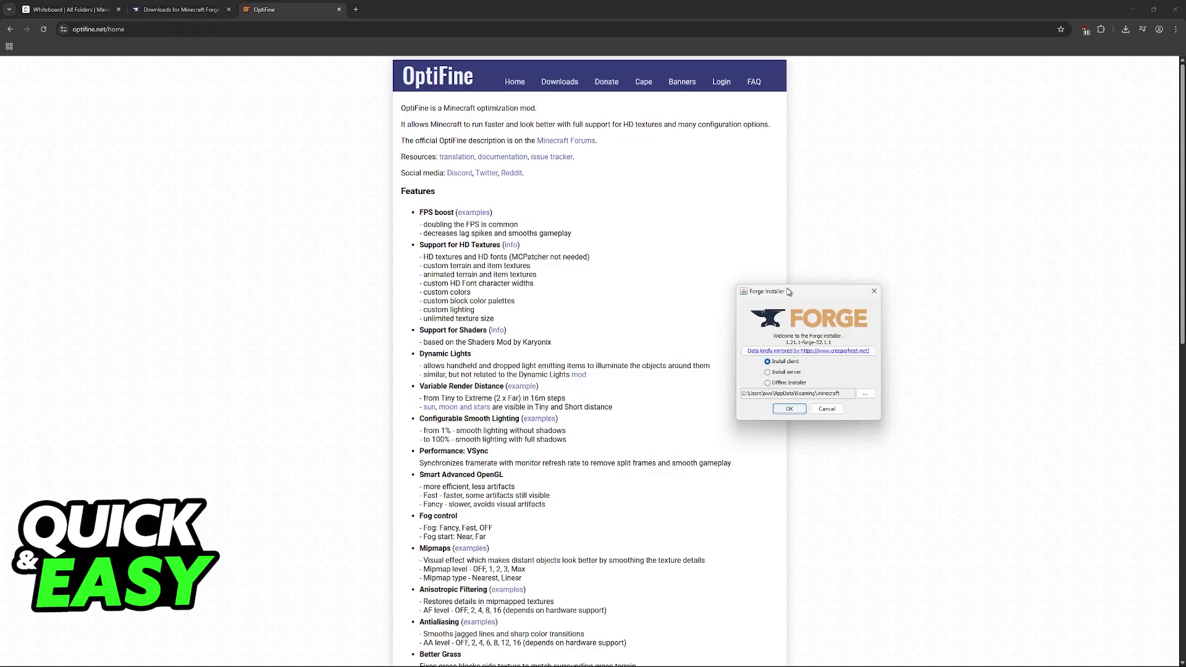
- Look over the client installation options in the Forge installer and close it without installing
{"action": "left_click_drag", "start_coordinate": [796, 293], "coordinate": [787, 283]}
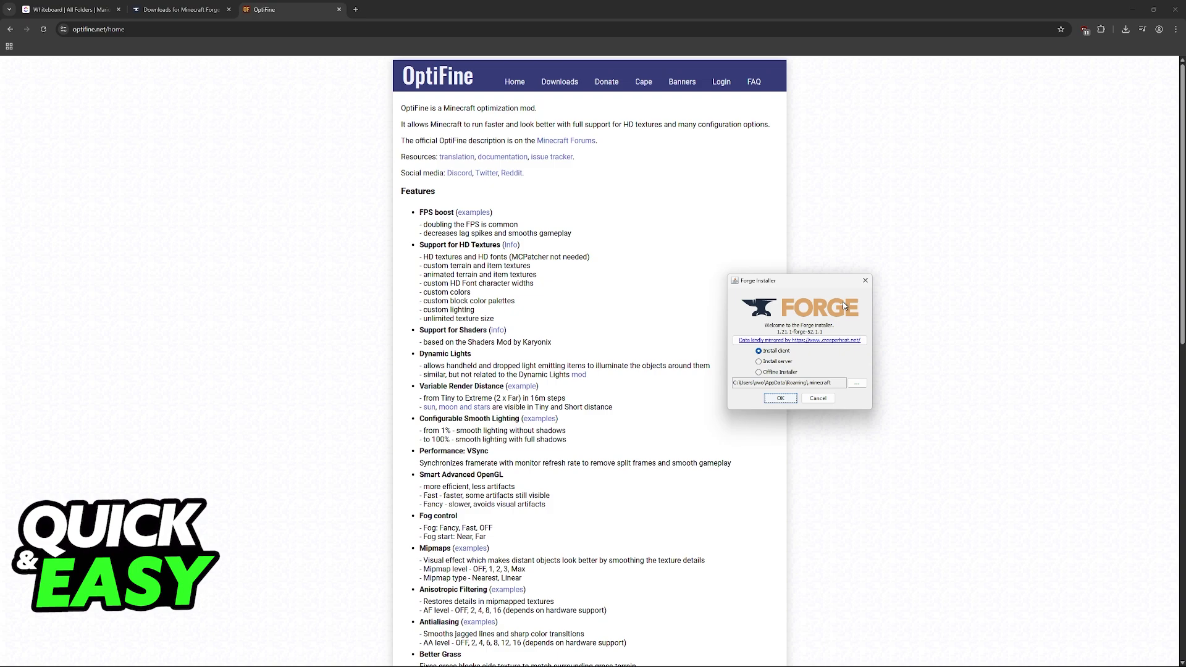
{"action": "left_click_drag", "start_coordinate": [801, 285], "coordinate": [792, 286]}
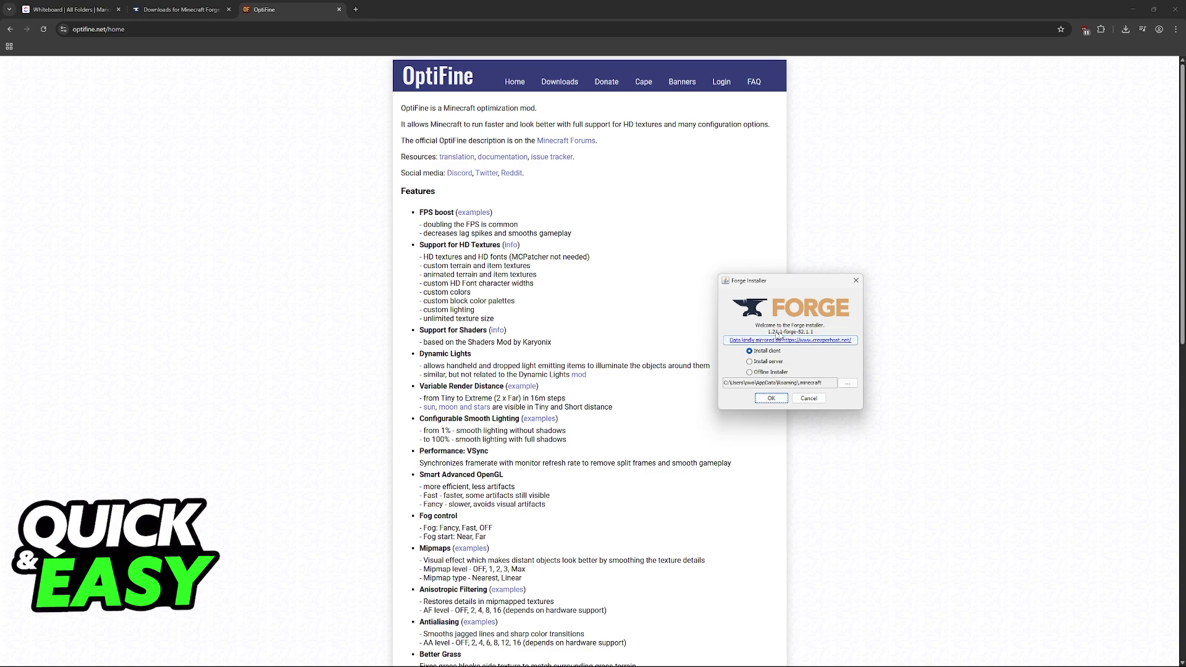
{"action": "left_click", "coordinate": [855, 281]}
- Open the OptiFine downloads page, locate the Minecraft 1.21.1 release, and check the recent downloads
{"action": "left_click", "coordinate": [560, 83]}
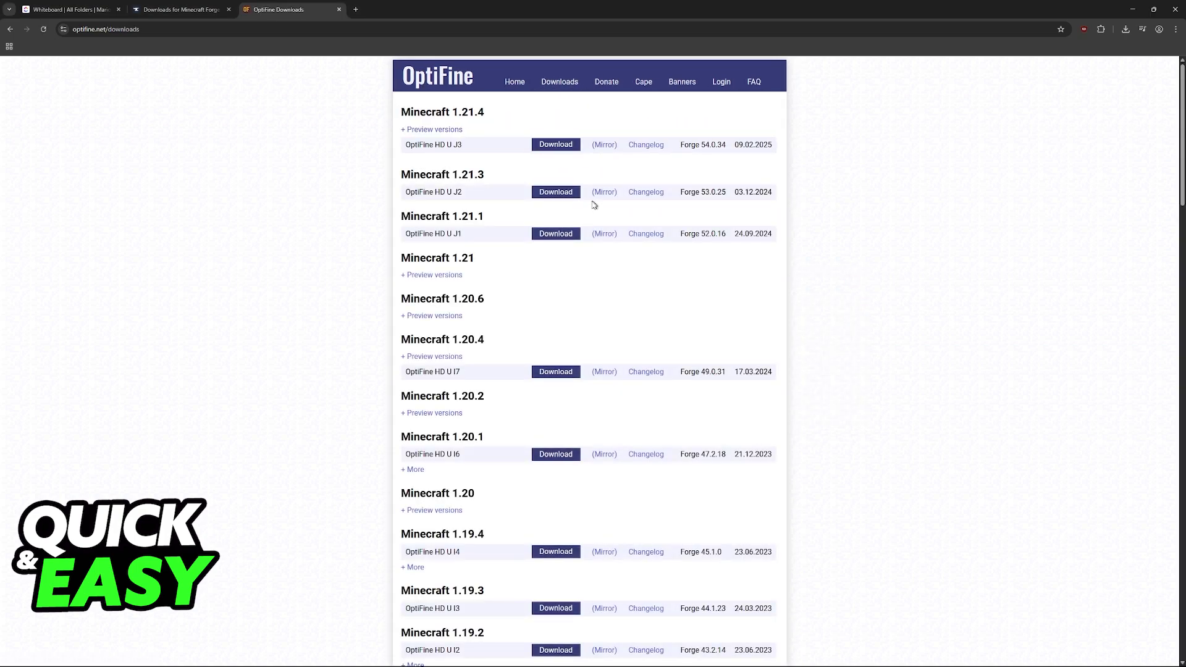
{"action": "left_click_drag", "start_coordinate": [486, 216], "coordinate": [451, 216]}
{"action": "left_click", "coordinate": [1125, 29]}
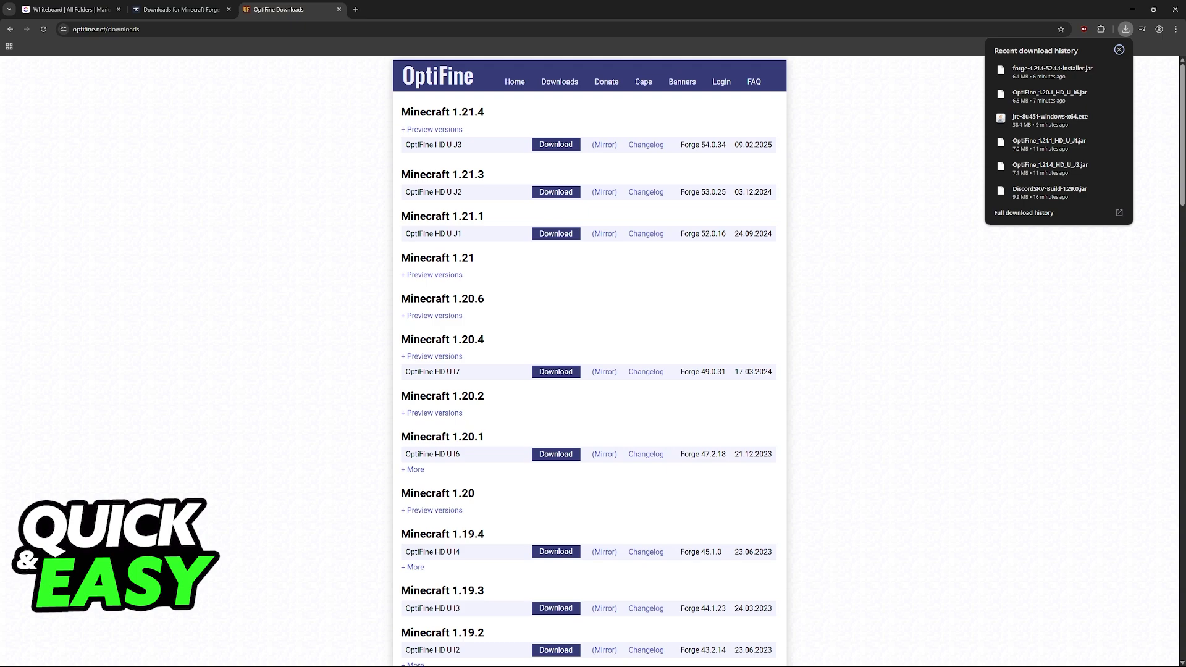
{"action": "key", "text": "alt+Tab"}
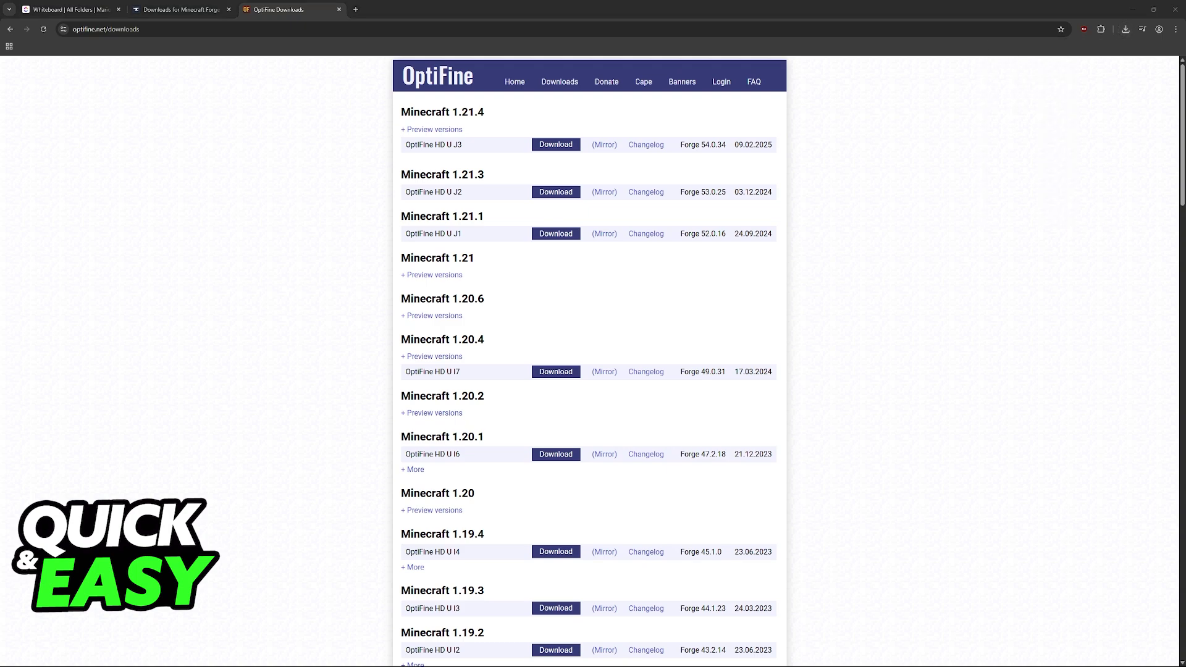
{"action": "left_click", "coordinate": [990, 417]}
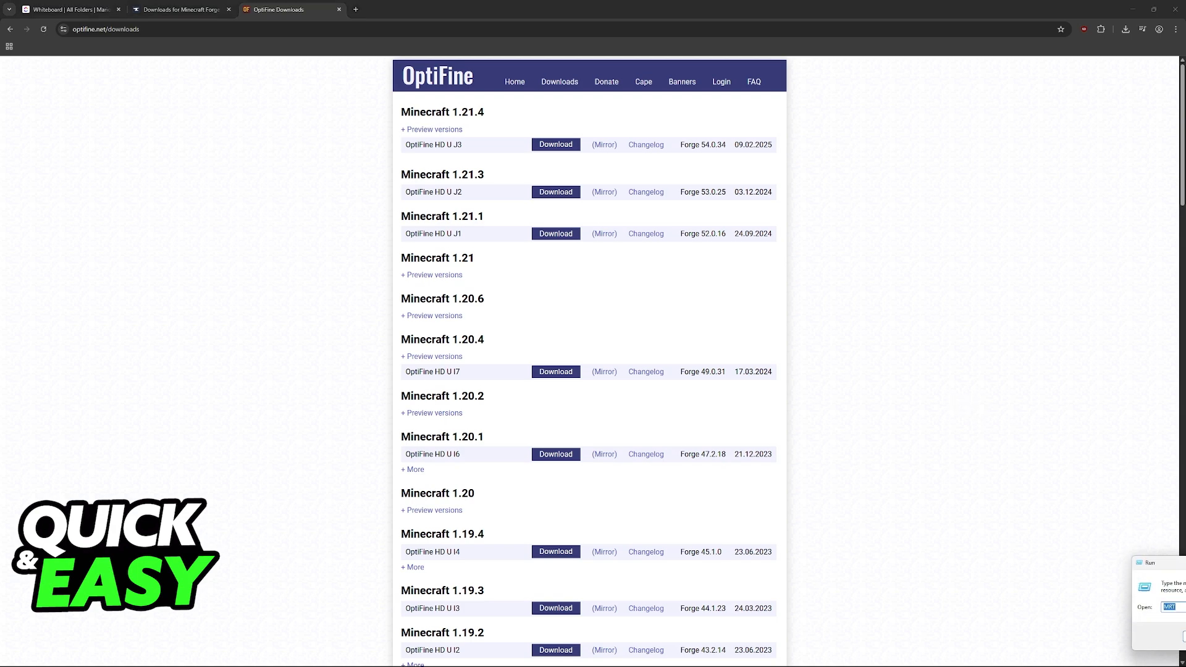
- Open the mods folder inside .minecraft, starting from the %appdata% location
{"action": "key", "text": "super+r"}
{"action": "type", "text": "%appd"}
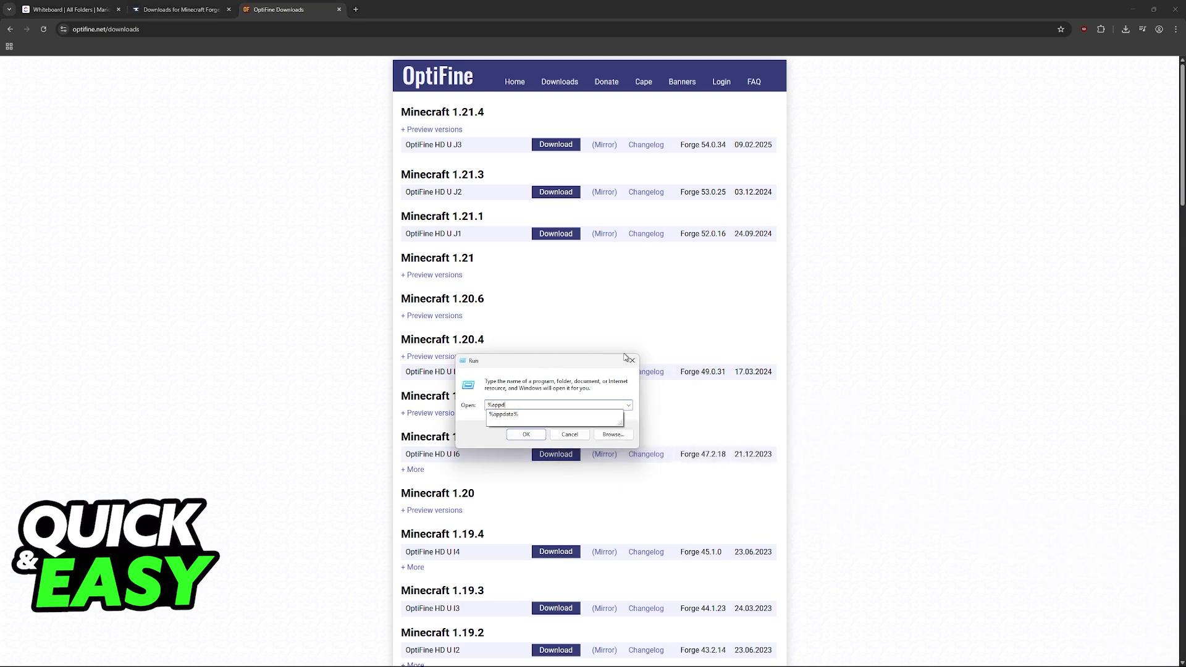
{"action": "type", "text": "ata%"}
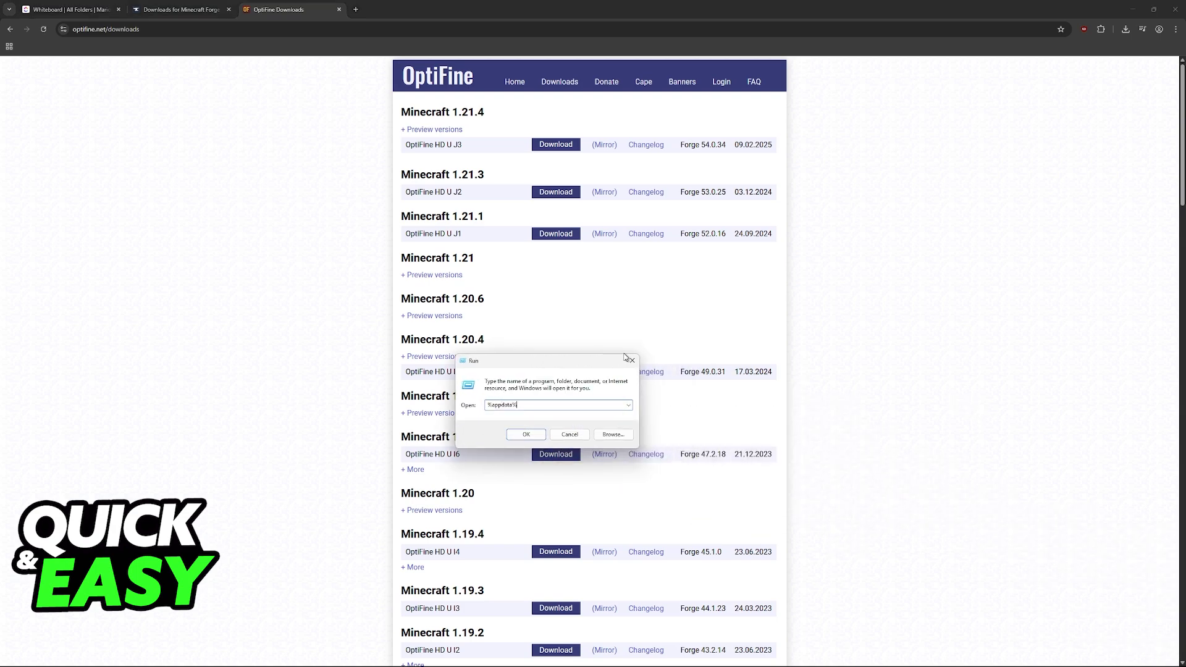
{"action": "left_click", "coordinate": [525, 437]}
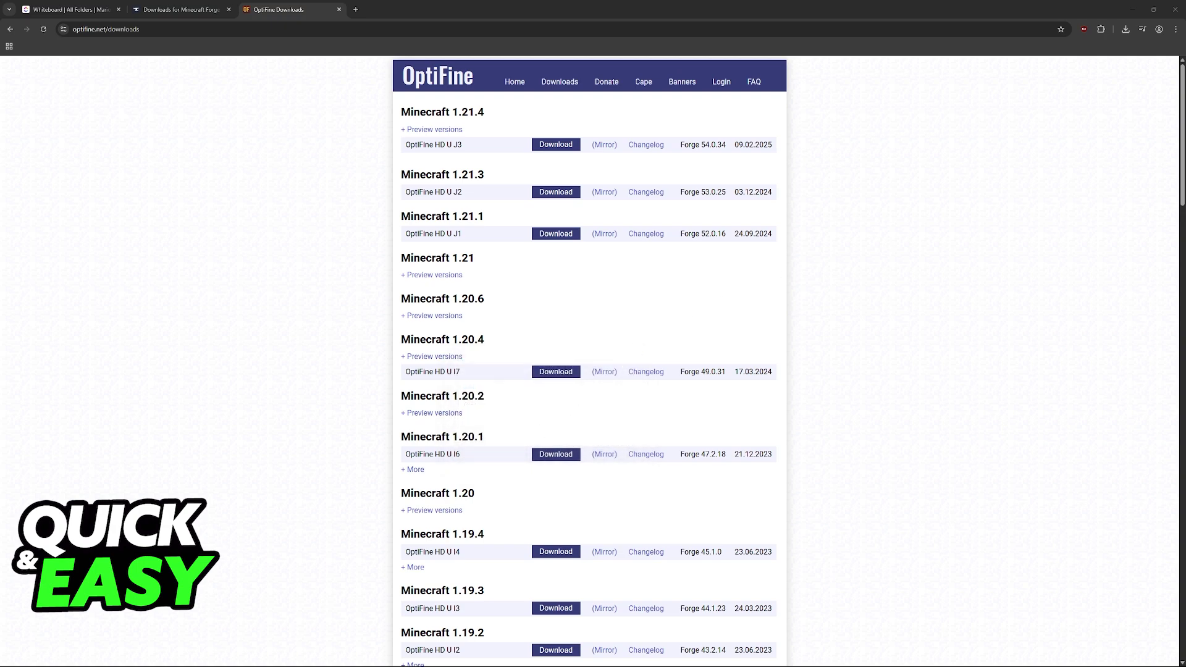
{"action": "double_click", "coordinate": [521, 349]}
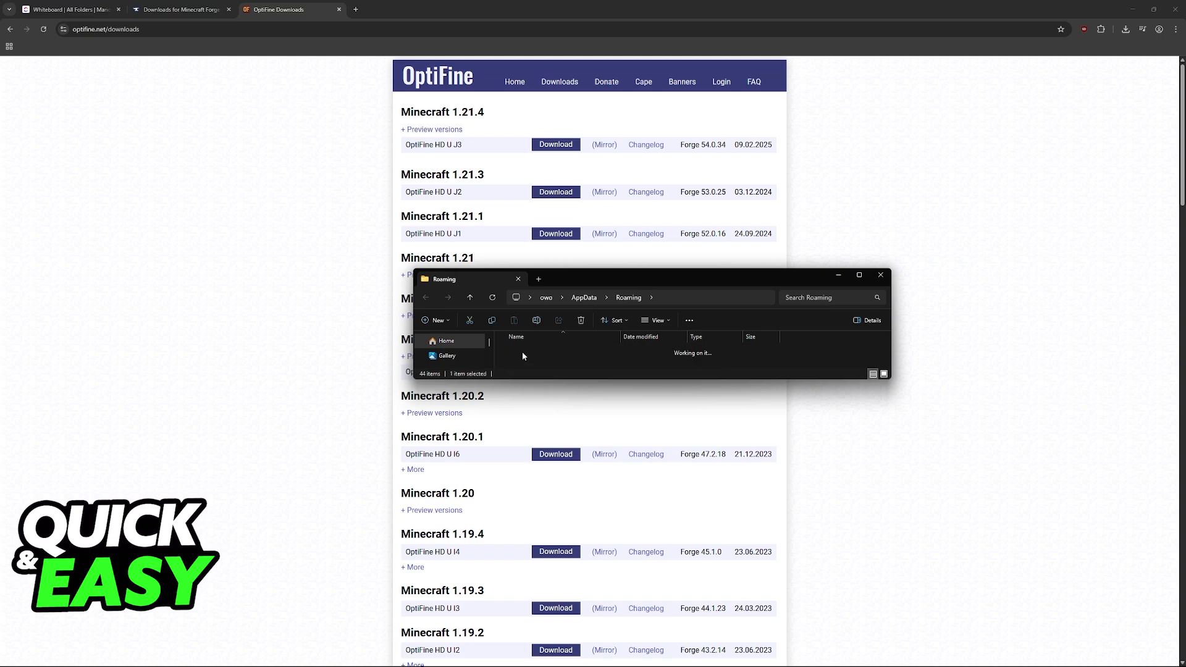
{"action": "left_click_drag", "start_coordinate": [616, 268], "coordinate": [616, 129]}
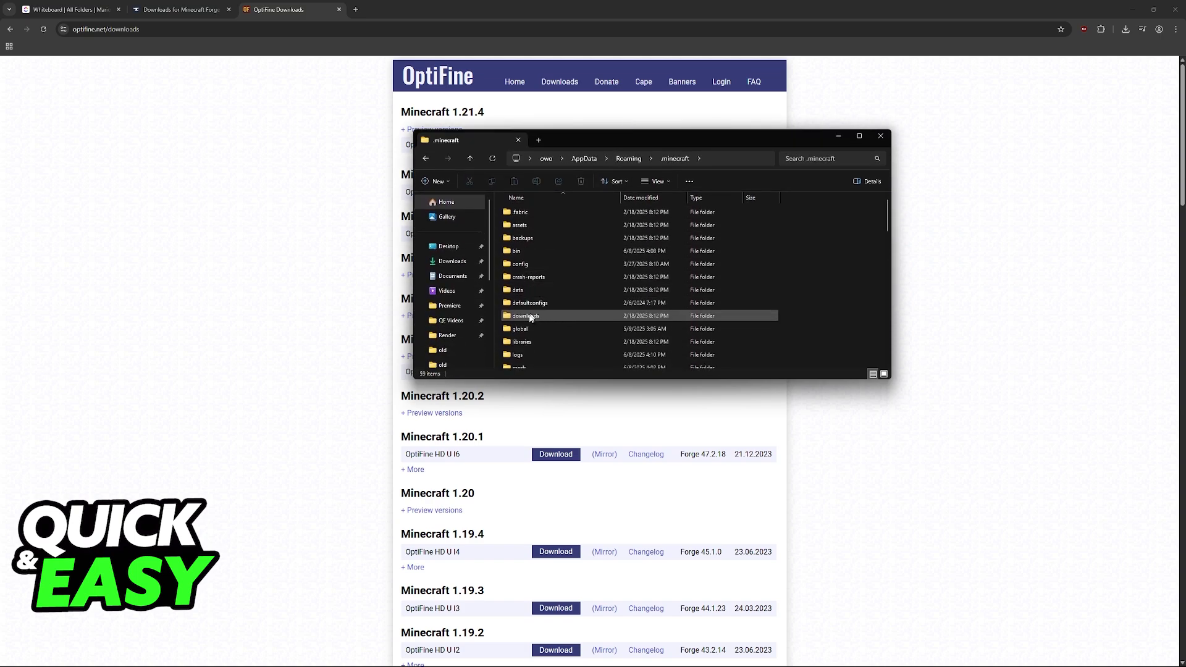
{"action": "scroll", "coordinate": [525, 336], "scroll_direction": "down", "scroll_amount": 1}
{"action": "left_click", "coordinate": [529, 338]}
{"action": "double_click", "coordinate": [529, 339]}
- Examine OptiFine_1.21.1_HD_U_J1.jar in the mods folder and close its installer without installing
{"action": "left_click_drag", "start_coordinate": [548, 228], "coordinate": [537, 221]}
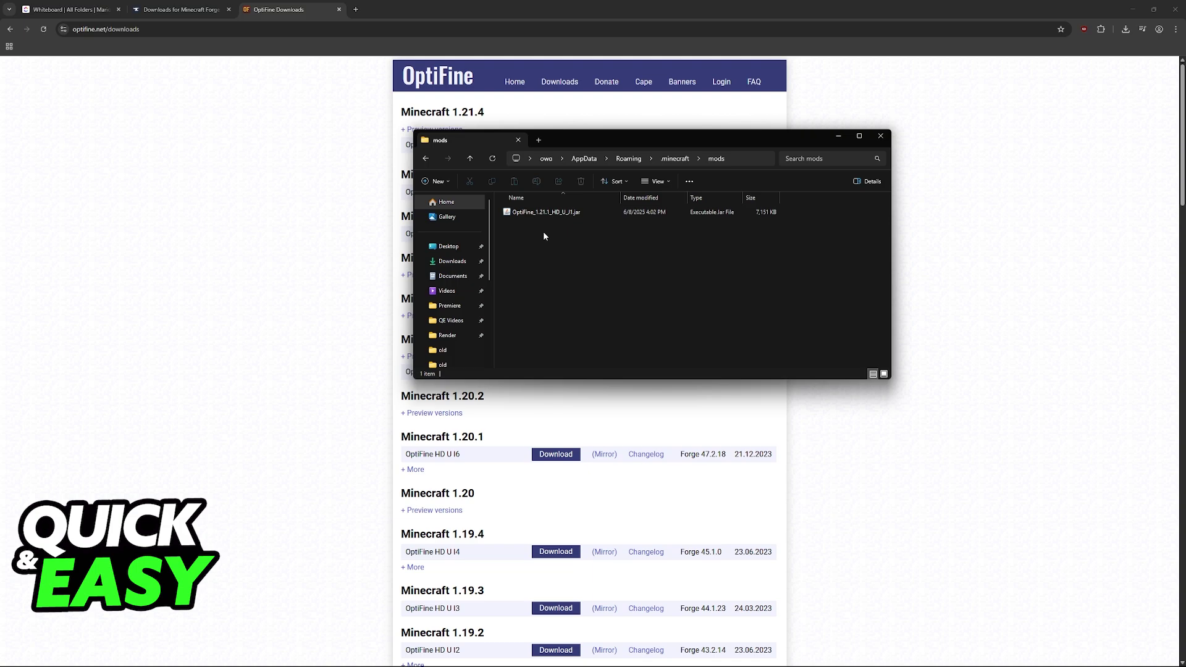
{"action": "left_click_drag", "start_coordinate": [544, 236], "coordinate": [570, 265]}
{"action": "left_click", "coordinate": [540, 210]}
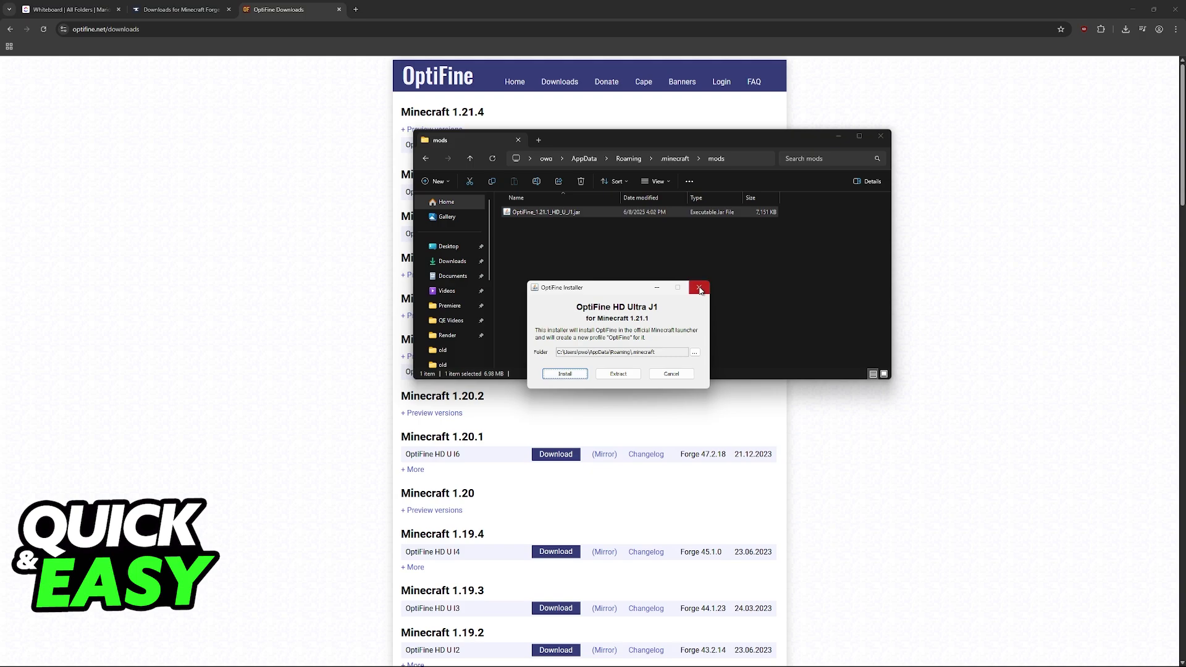
{"action": "left_click", "coordinate": [699, 289]}
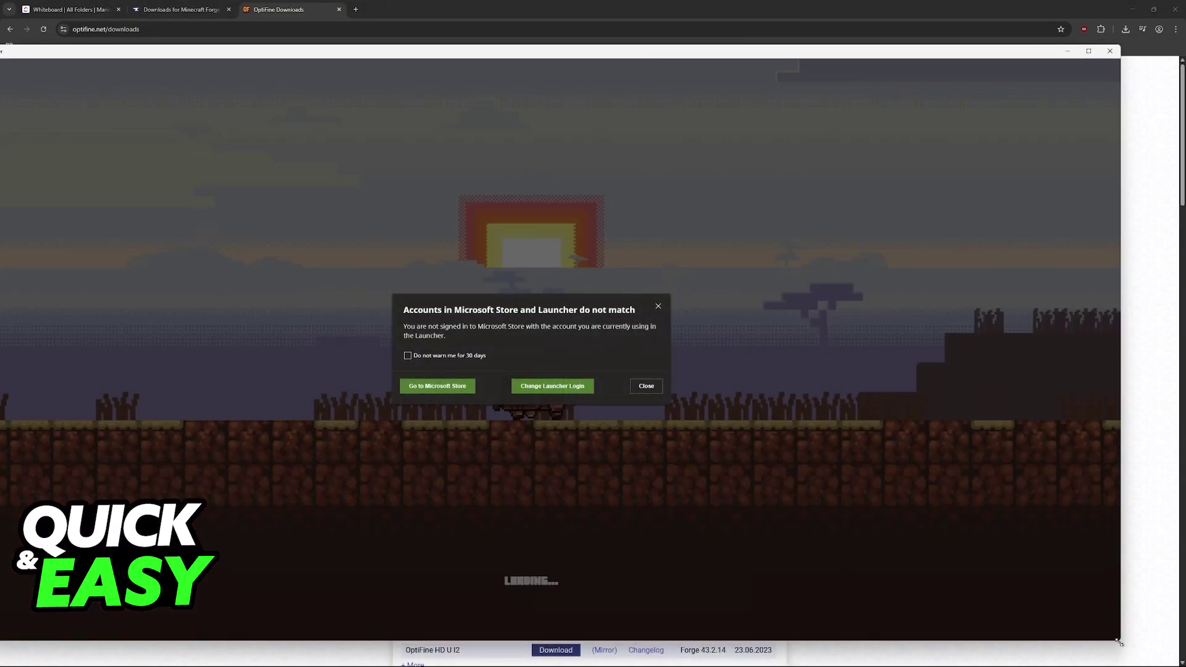
- In the Minecraft Launcher, dismiss the account warning and launch the forge 1.21.1-forge-52.1.1 installation, accepting the modified-installation notice
{"action": "left_click", "coordinate": [614, 369]}
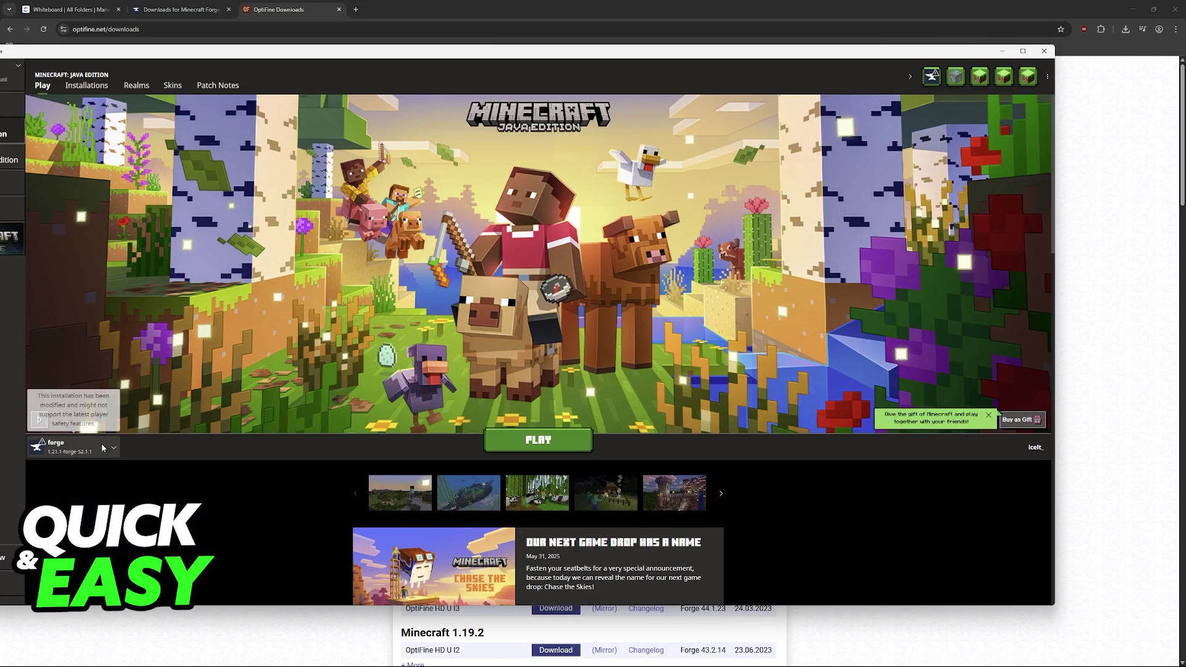
{"action": "left_click", "coordinate": [103, 447]}
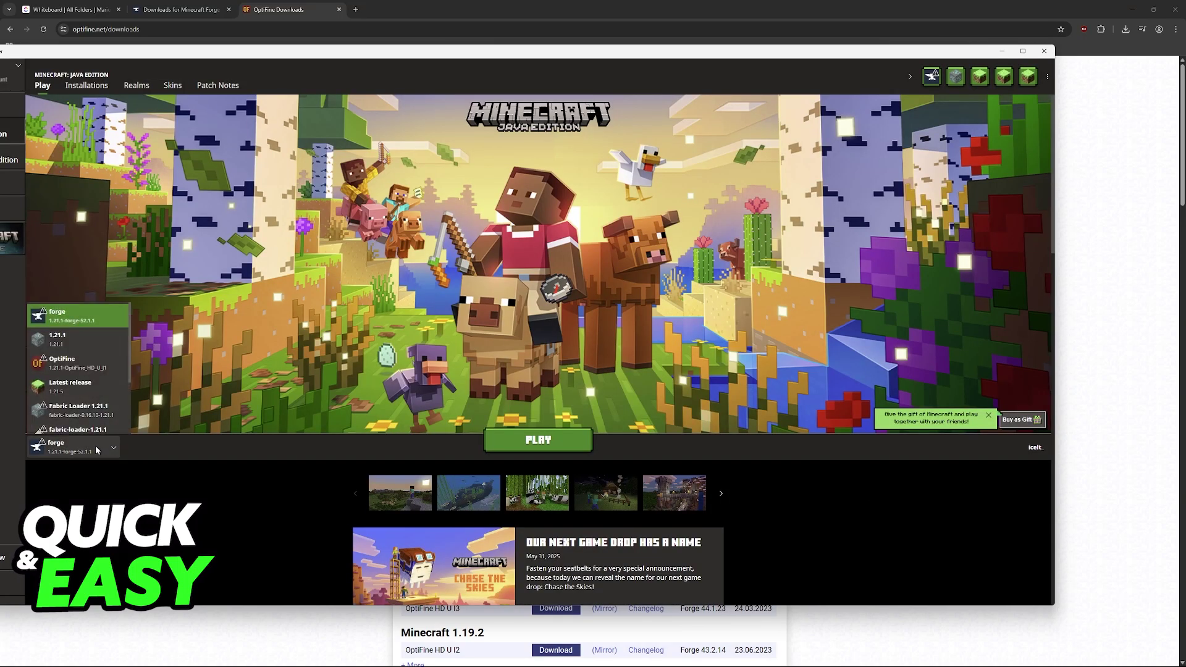
{"action": "left_click", "coordinate": [85, 319]}
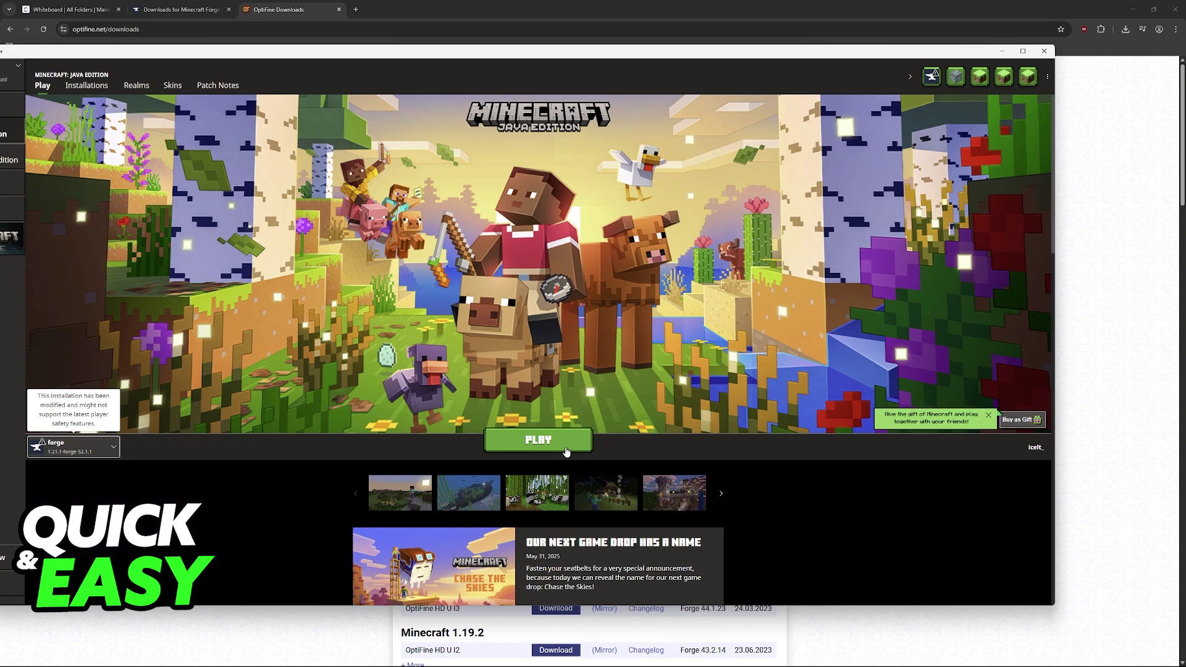
{"action": "left_click", "coordinate": [110, 445]}
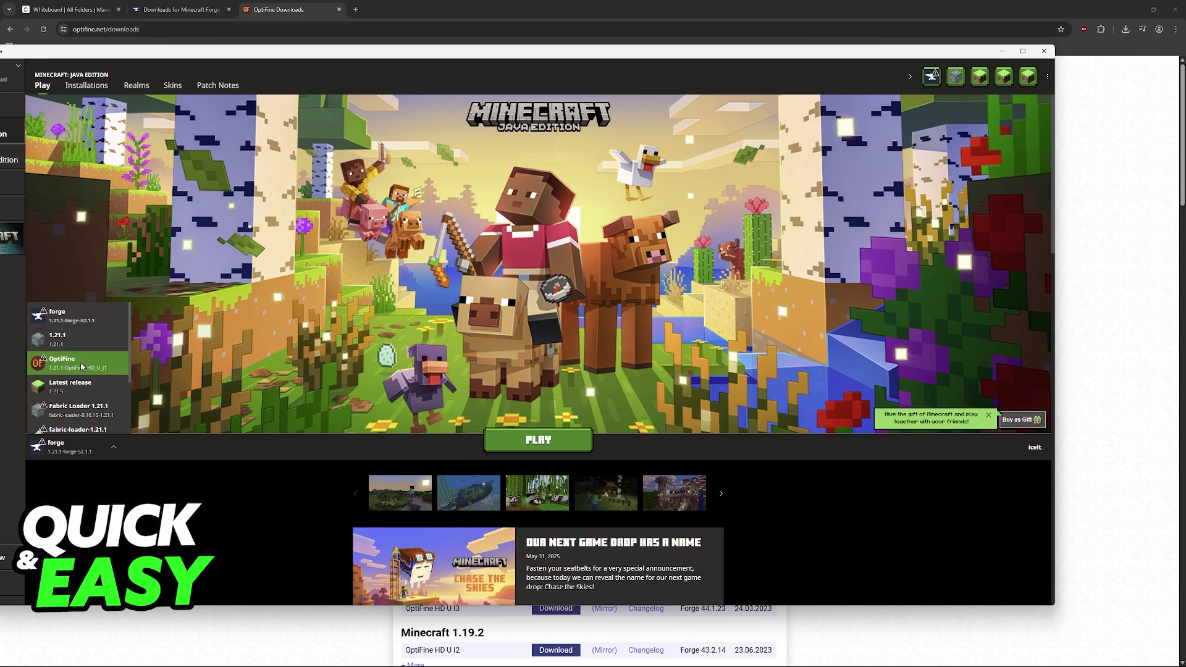
{"action": "left_click", "coordinate": [527, 442]}
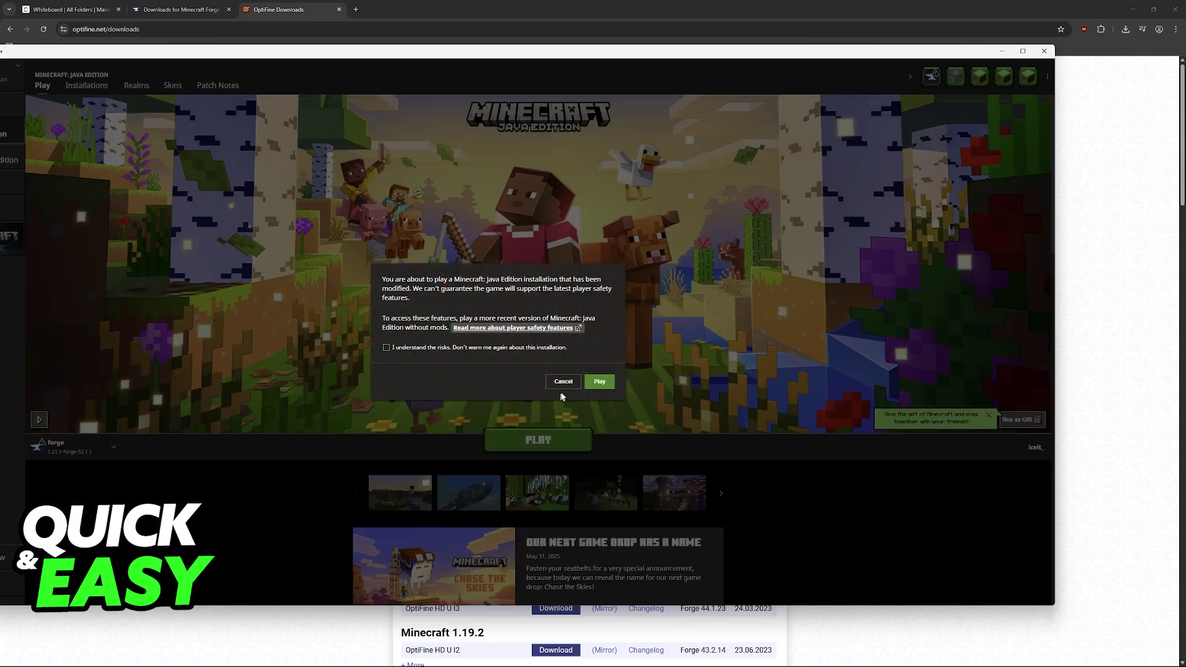
{"action": "left_click", "coordinate": [599, 381]}
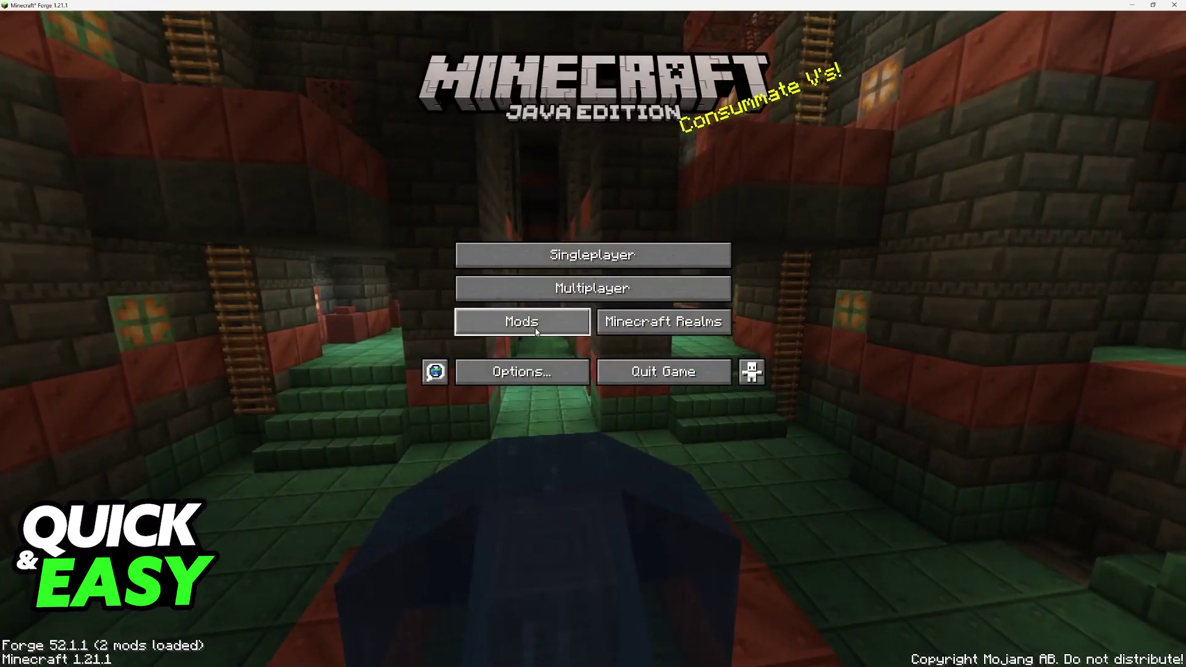
- Examine the Minecraft and Forge entries in the mods list and open the video settings to check for OptiFine options
{"action": "left_click", "coordinate": [511, 317]}
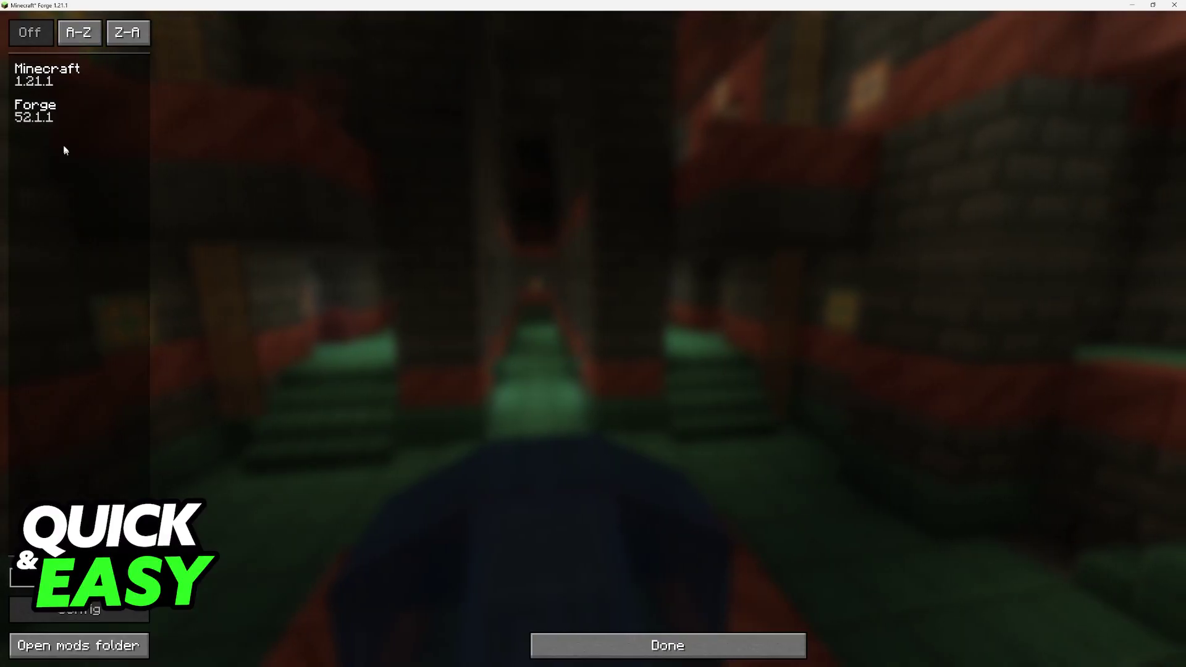
{"action": "left_click", "coordinate": [43, 114]}
{"action": "key", "text": "Up"}
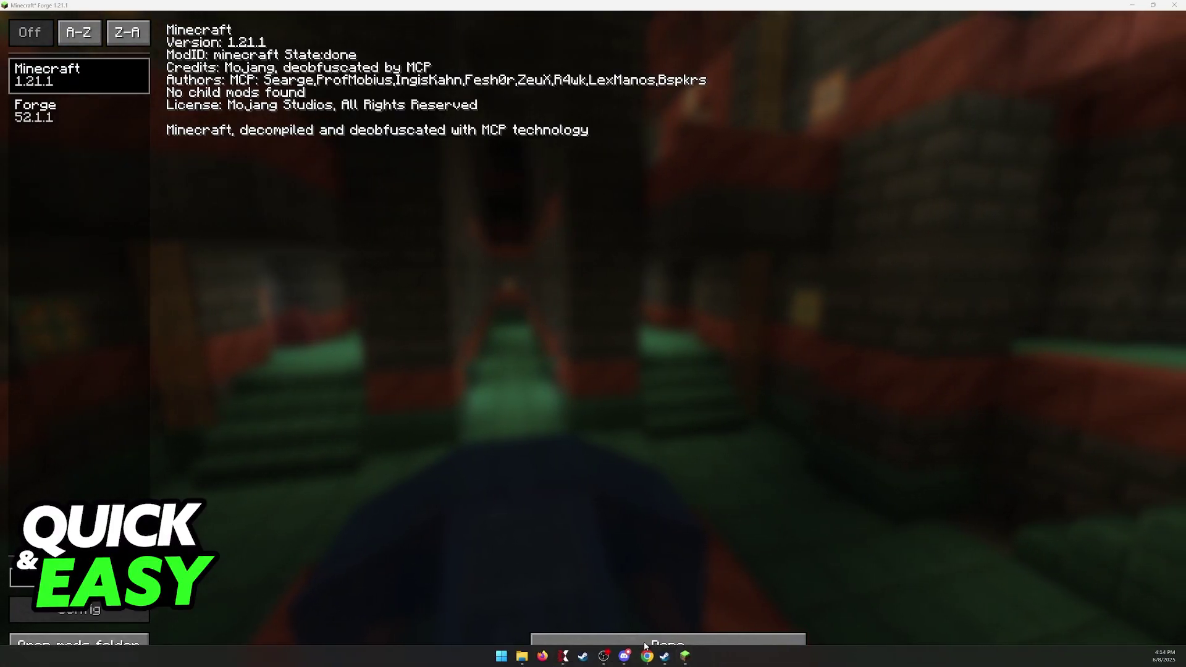
{"action": "key", "text": "Escape"}
{"action": "left_click", "coordinate": [506, 370]}
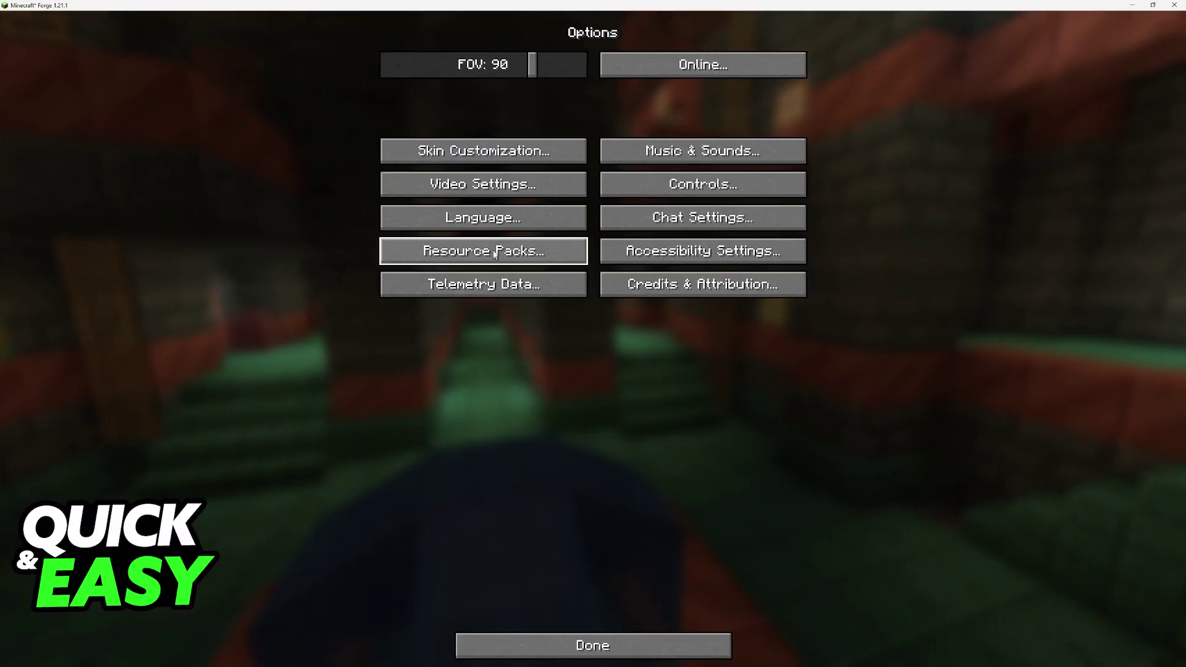
{"action": "left_click", "coordinate": [530, 186]}
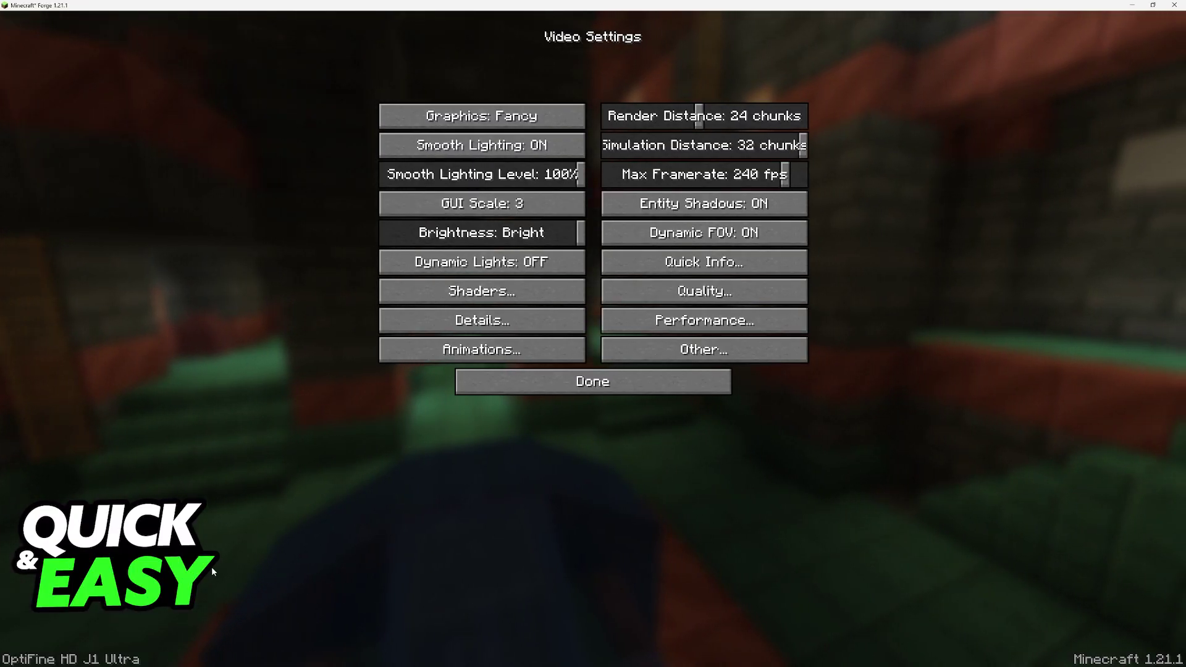